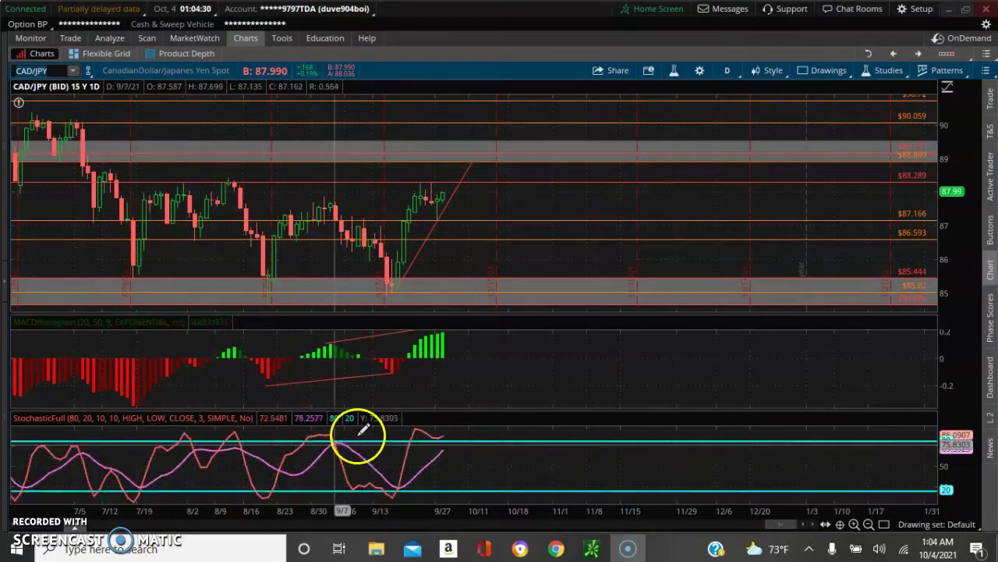
- Zoom the CAD/JPY daily chart out once toward a 2019–2021 view
click(869, 525)
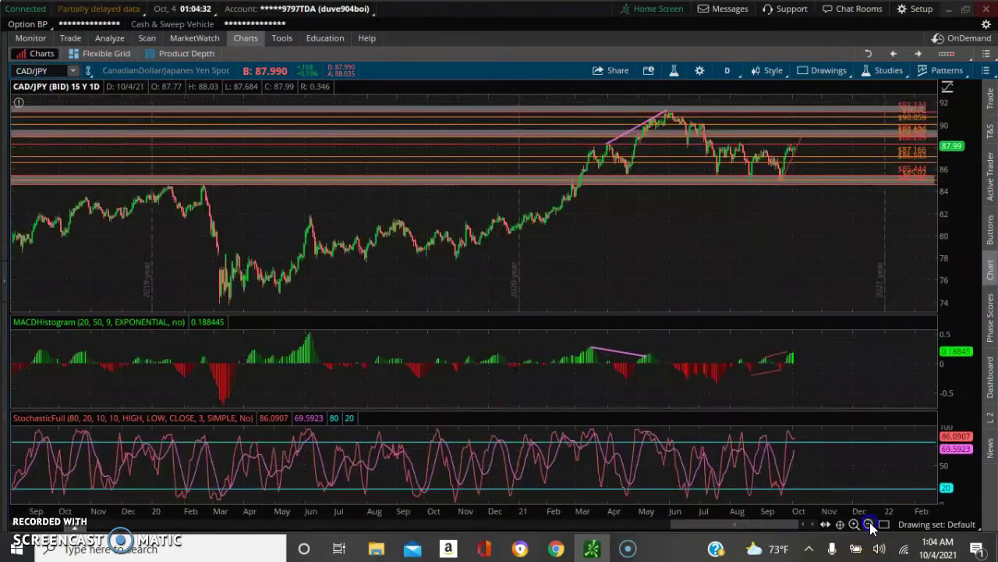
- Zoom the daily chart out further so it spans mid-2017 through late 2021
click(870, 525)
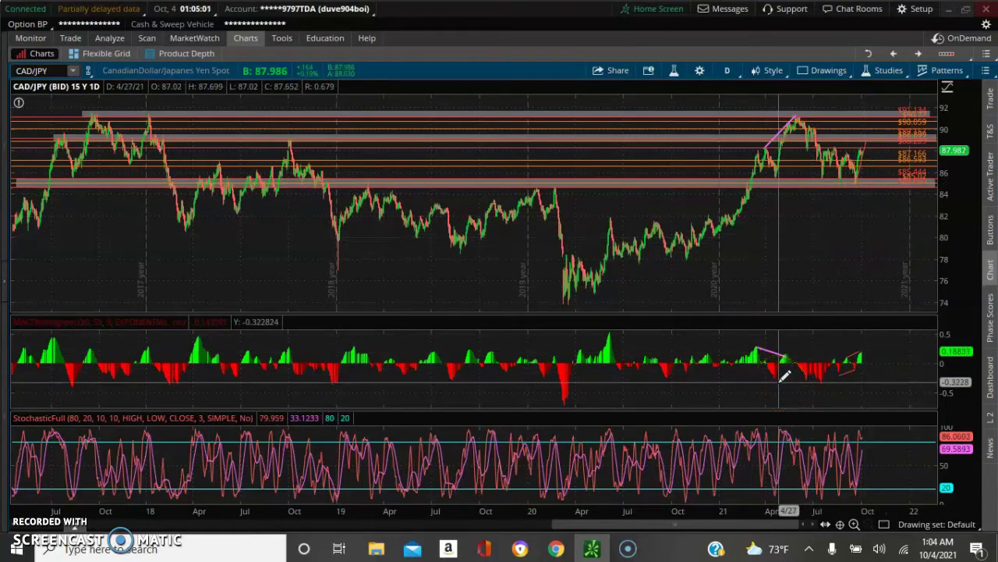
mouse_move(784, 376)
mouse_down()
mouse_move(827, 378)
mouse_move(803, 390)
mouse_move(812, 376)
mouse_move(784, 220)
mouse_move(800, 290)
mouse_up()
drag(814, 328, 888, 375)
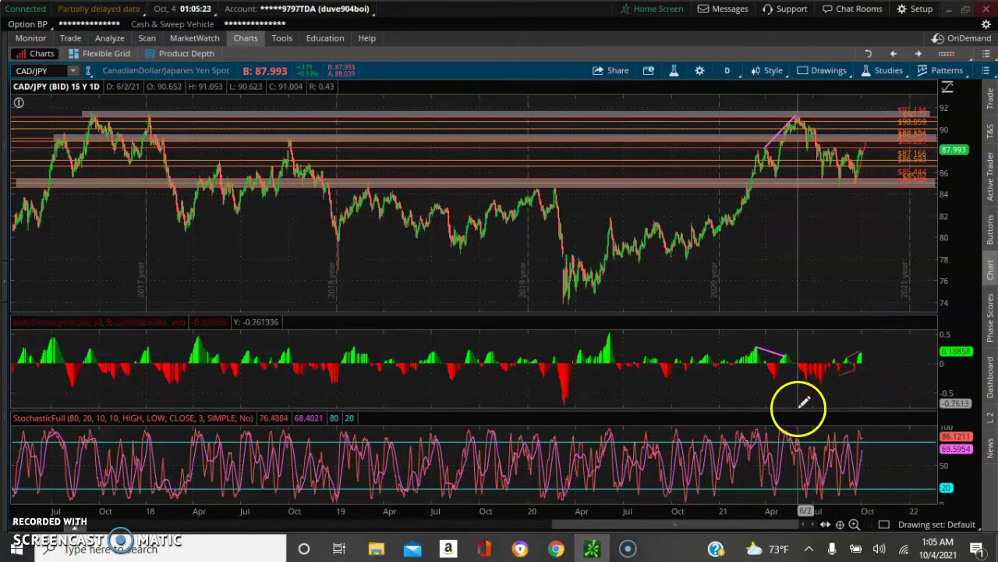
- Zoom the daily chart into May onward, then narrow it to late August through early October 2021
drag(790, 379, 917, 379)
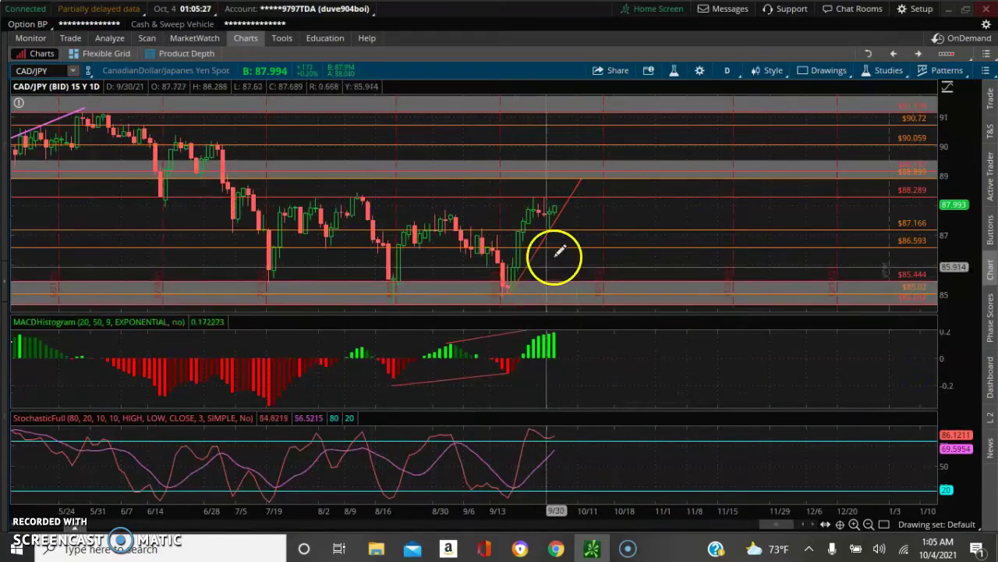
drag(441, 136, 709, 152)
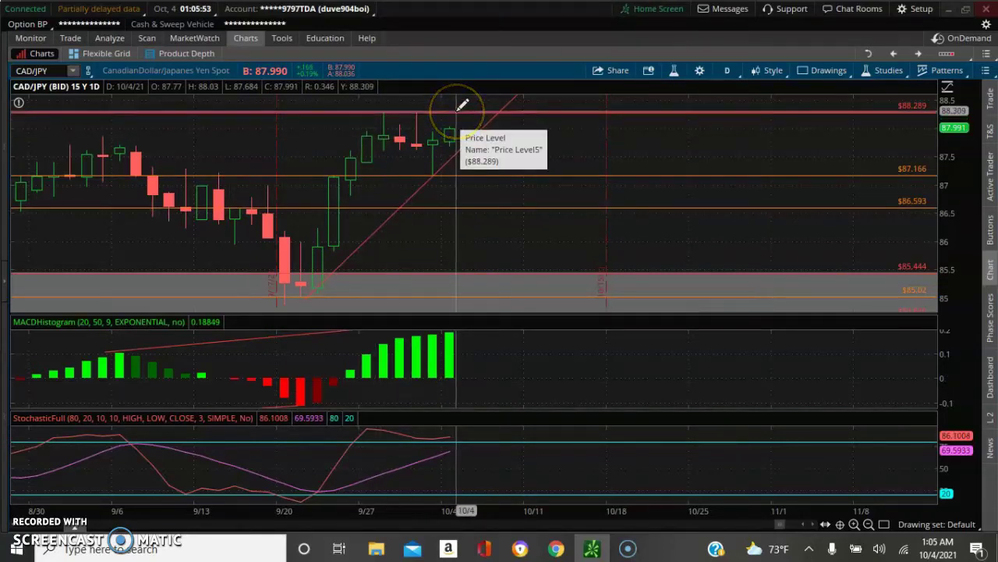
- Zoom the daily chart out twice so it spans May to late September 2021
mouse_move(462, 104)
mouse_down()
mouse_move(607, 201)
mouse_move(544, 176)
mouse_move(589, 156)
mouse_move(860, 147)
mouse_up()
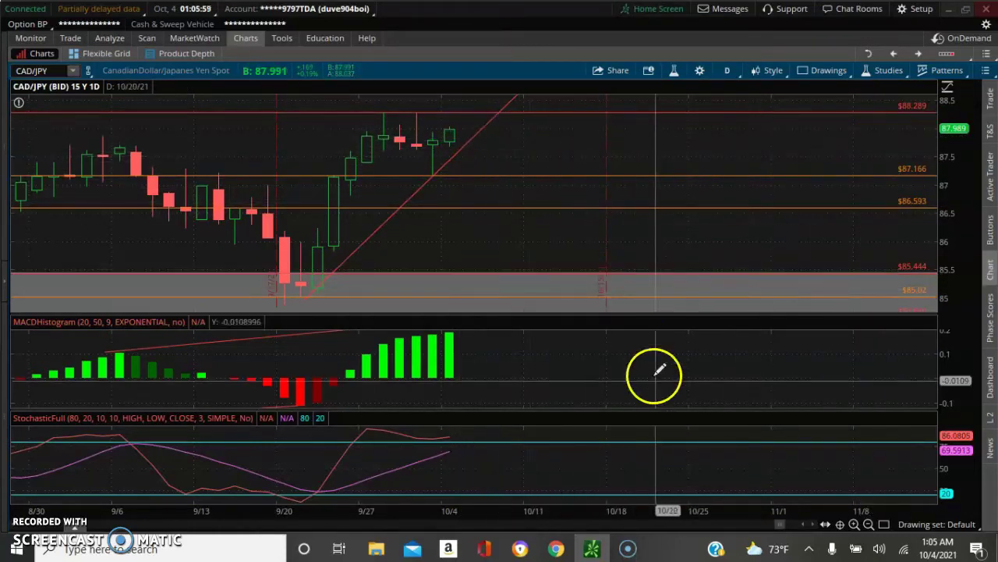
click(871, 525)
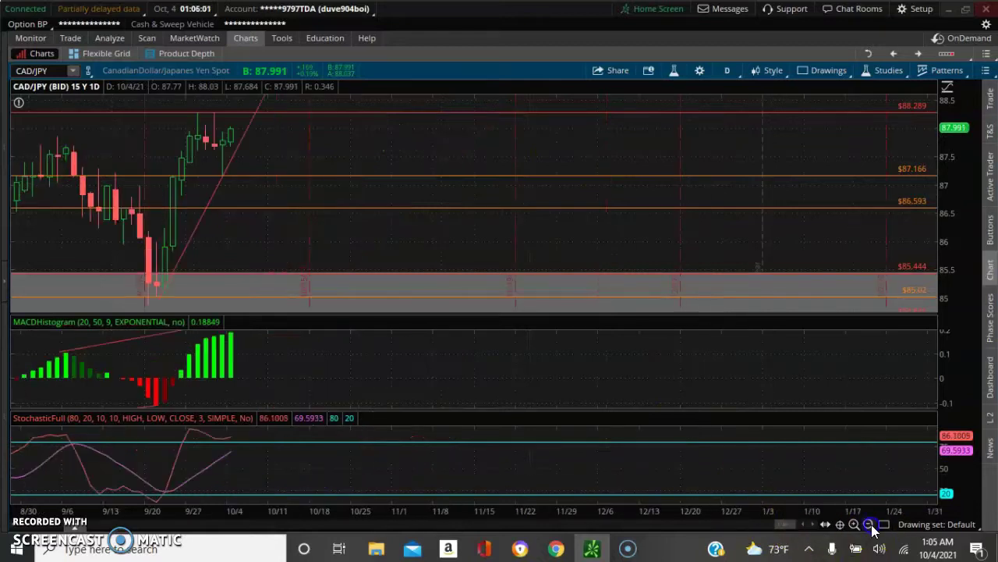
click(868, 524)
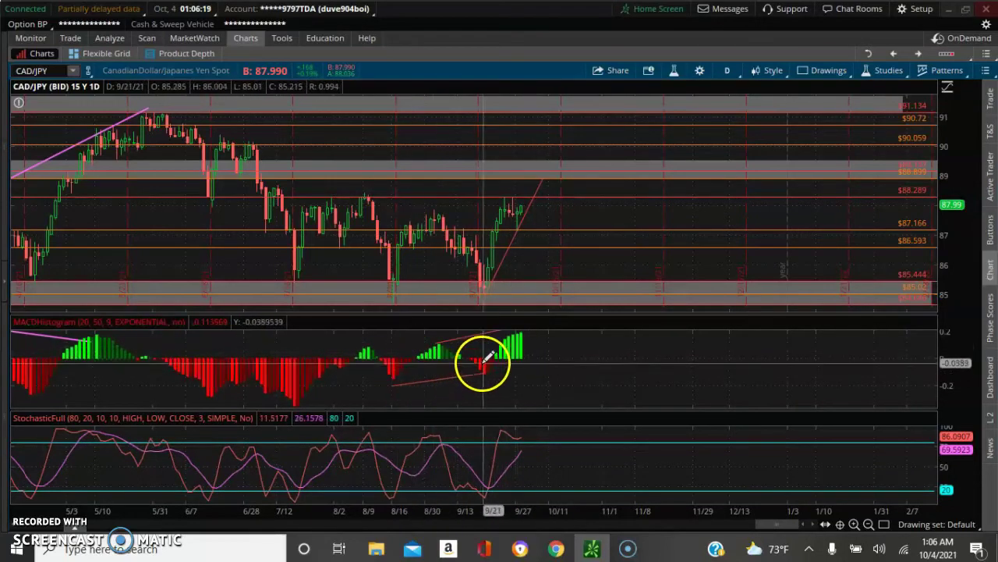
- Replace the lower MACD divergence line with a new trendline from the 7/20 low to 9/21
right_click(428, 384)
click(468, 441)
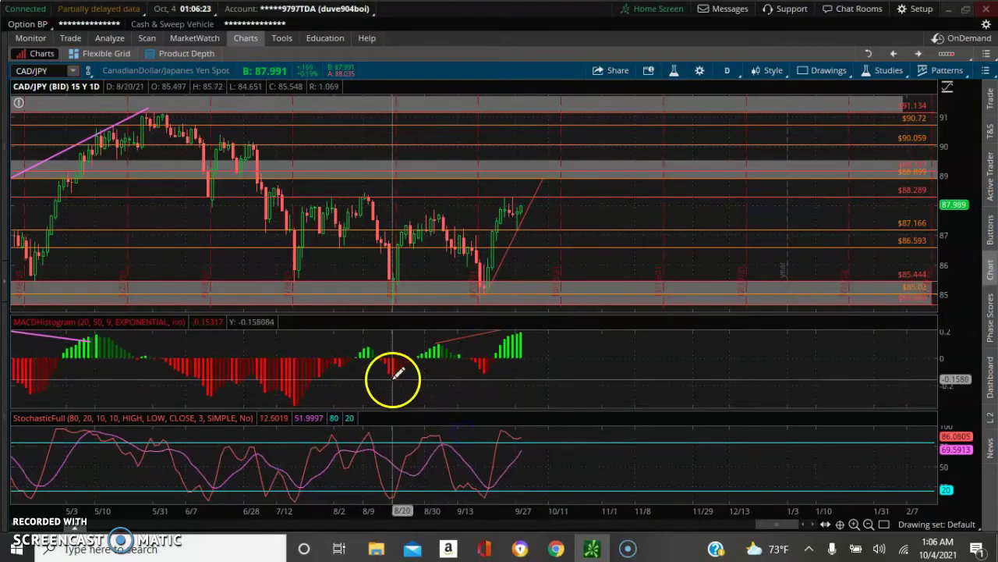
click(886, 525)
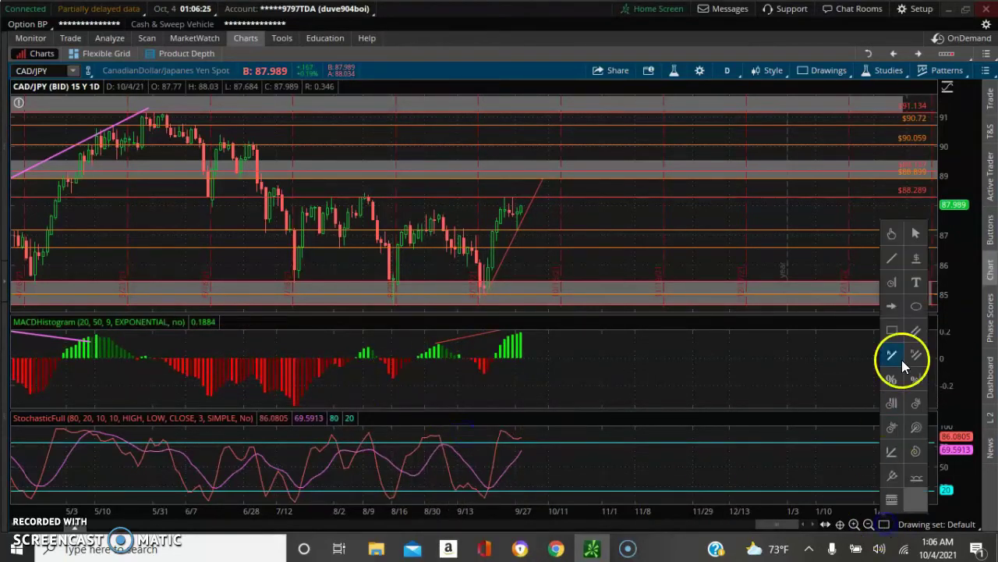
click(897, 265)
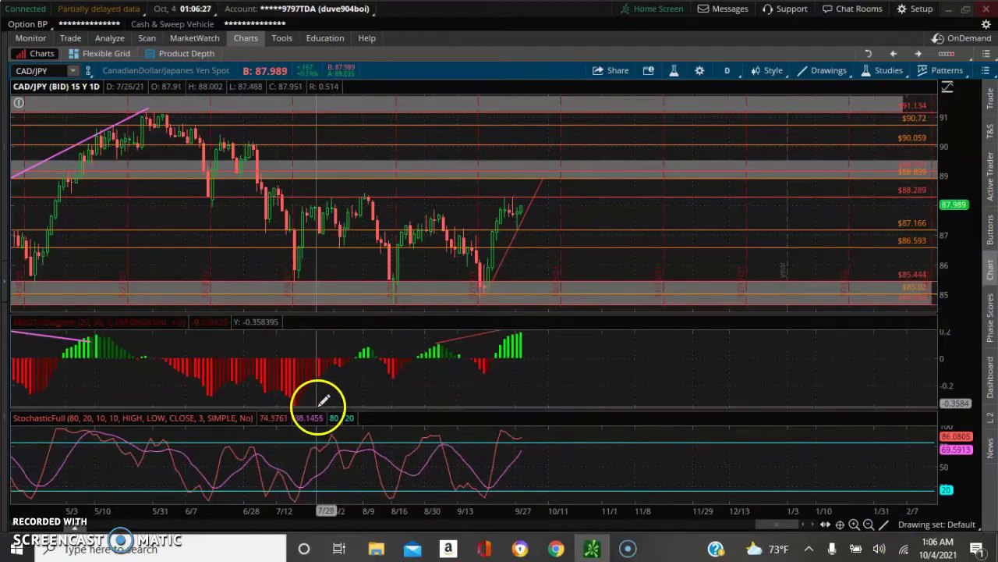
drag(299, 401, 487, 373)
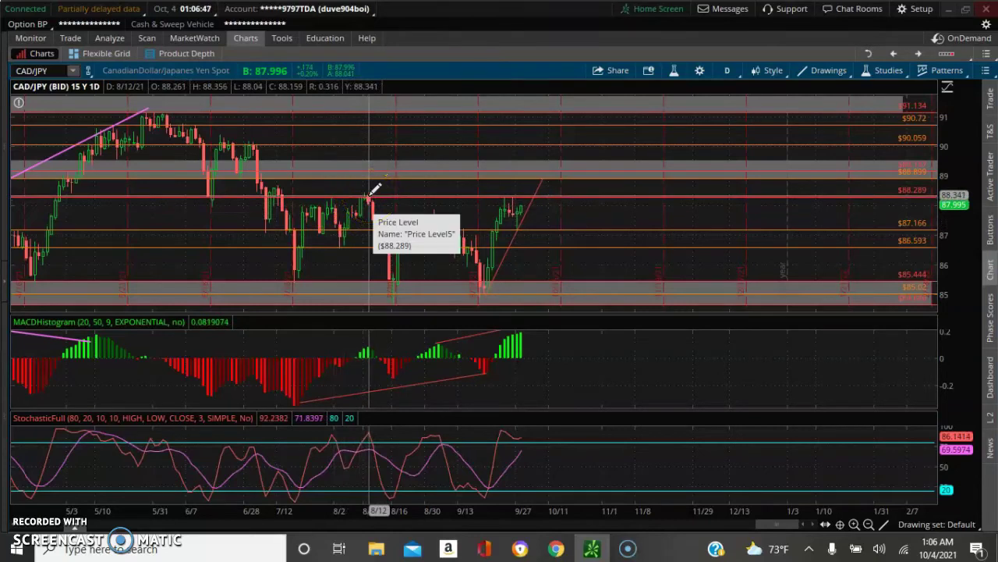
drag(525, 281, 497, 245)
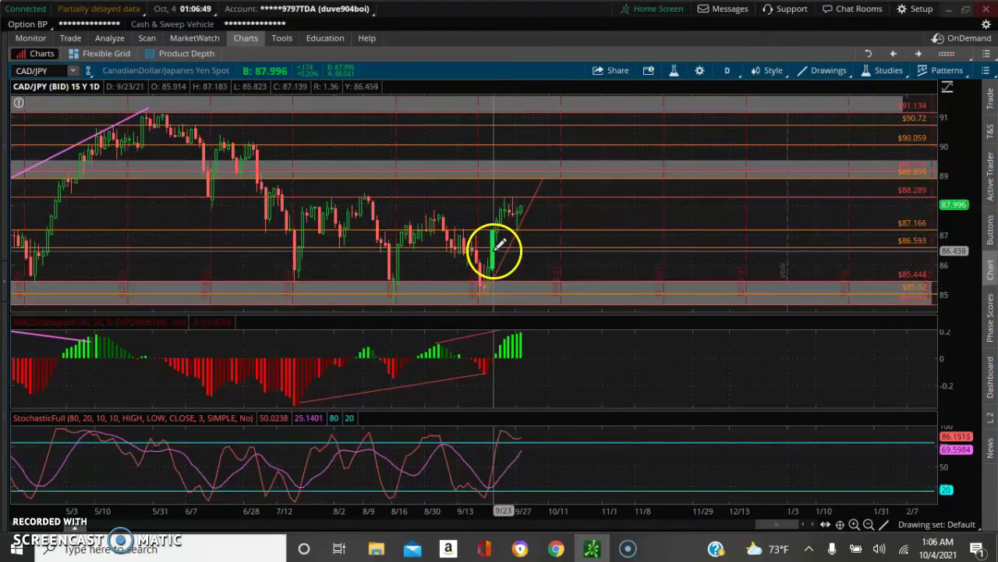
drag(473, 315, 497, 299)
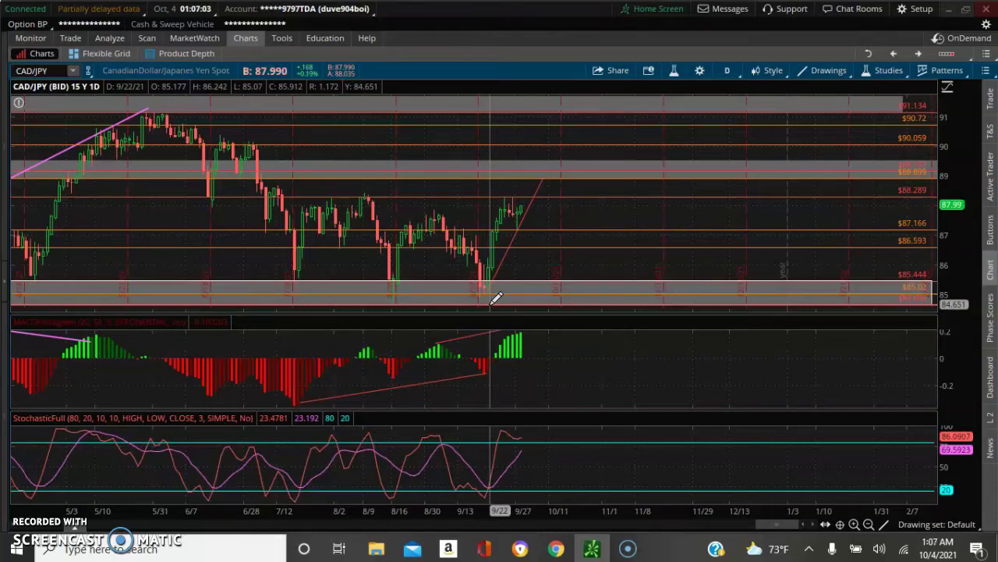
mouse_move(492, 300)
mouse_down()
mouse_move(529, 231)
mouse_move(538, 267)
mouse_move(854, 203)
mouse_move(921, 172)
mouse_up()
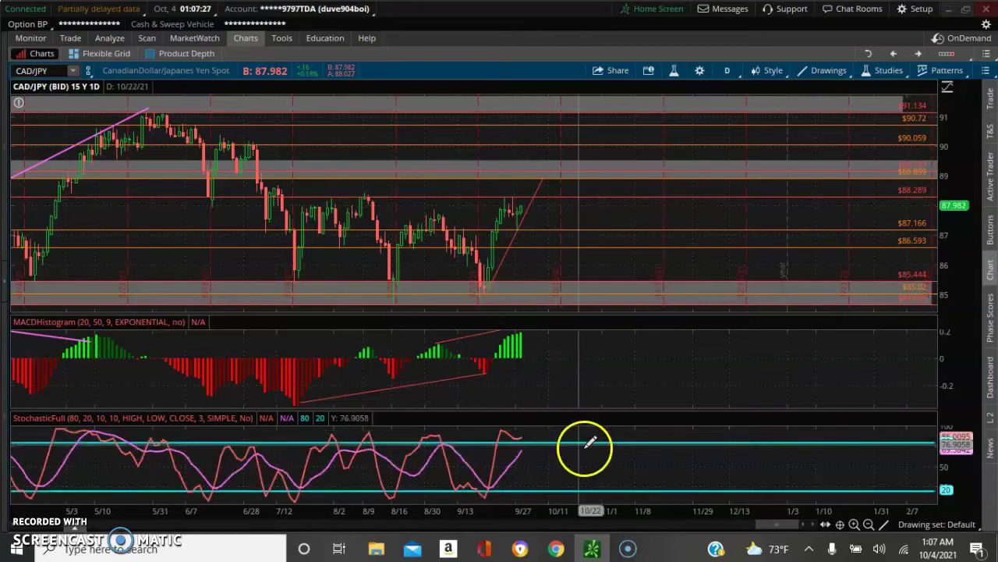
- Switch CAD/JPY to the 360 D : 2h timeframe and remove both MACD trendlines
click(729, 73)
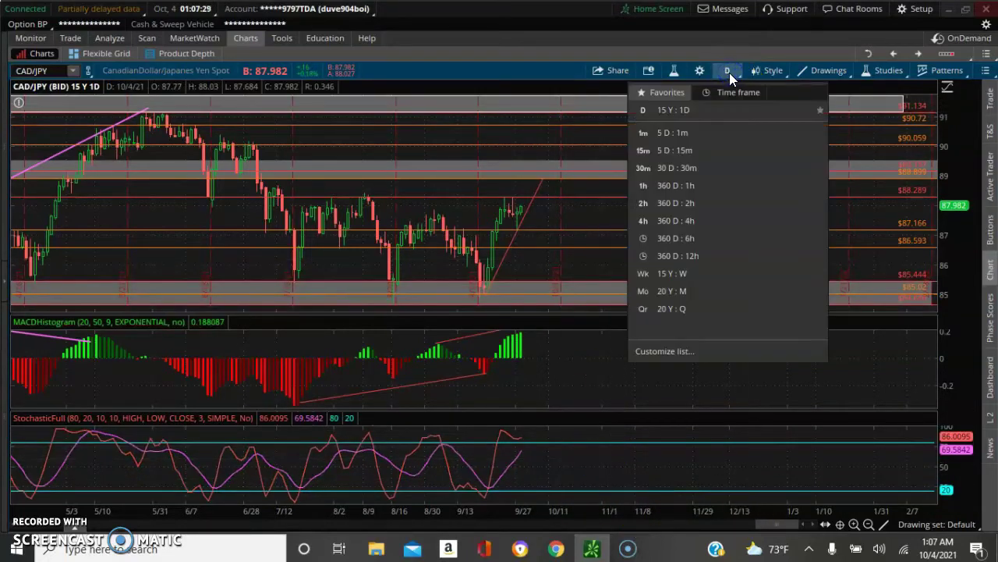
click(712, 206)
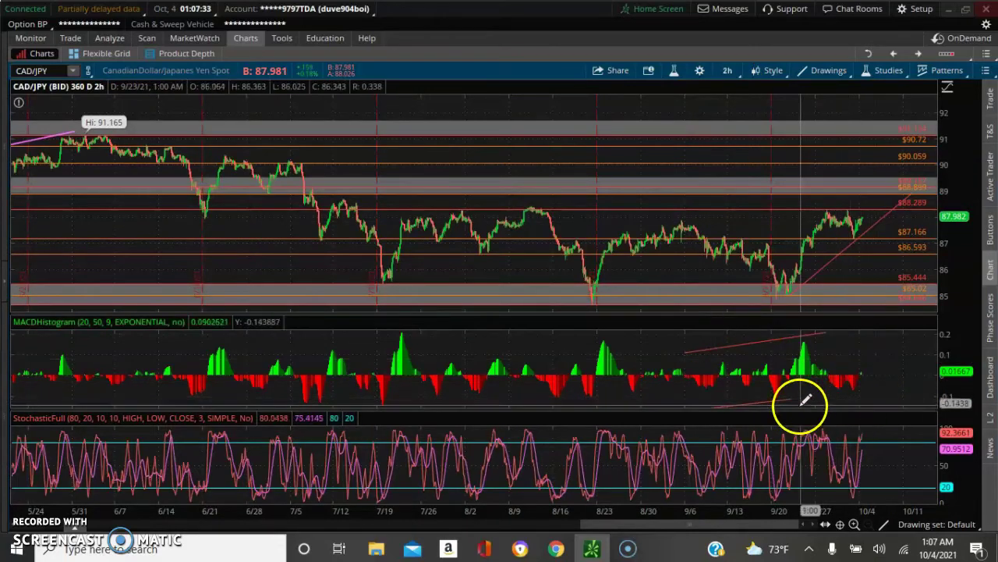
right_click(758, 406)
click(801, 422)
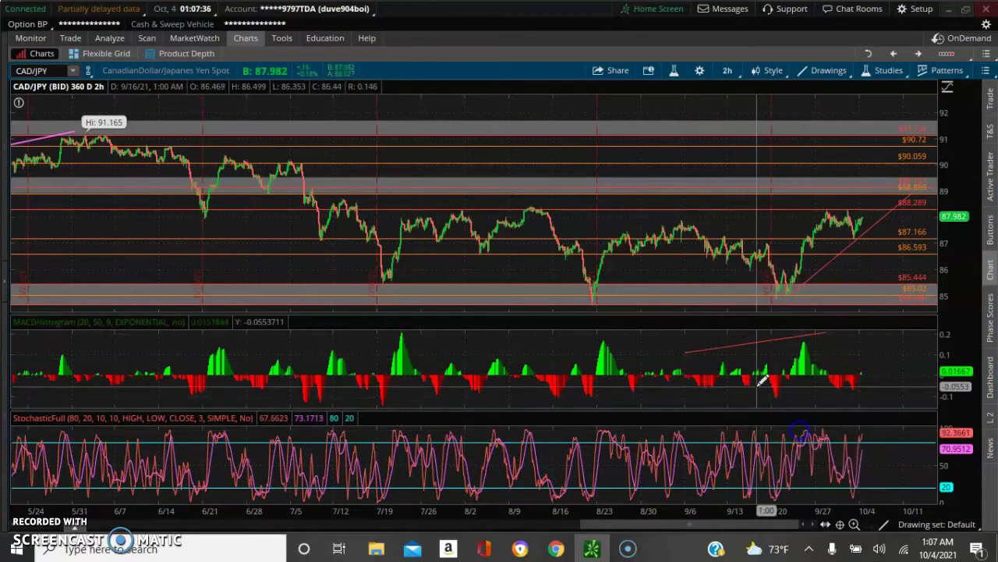
right_click(772, 336)
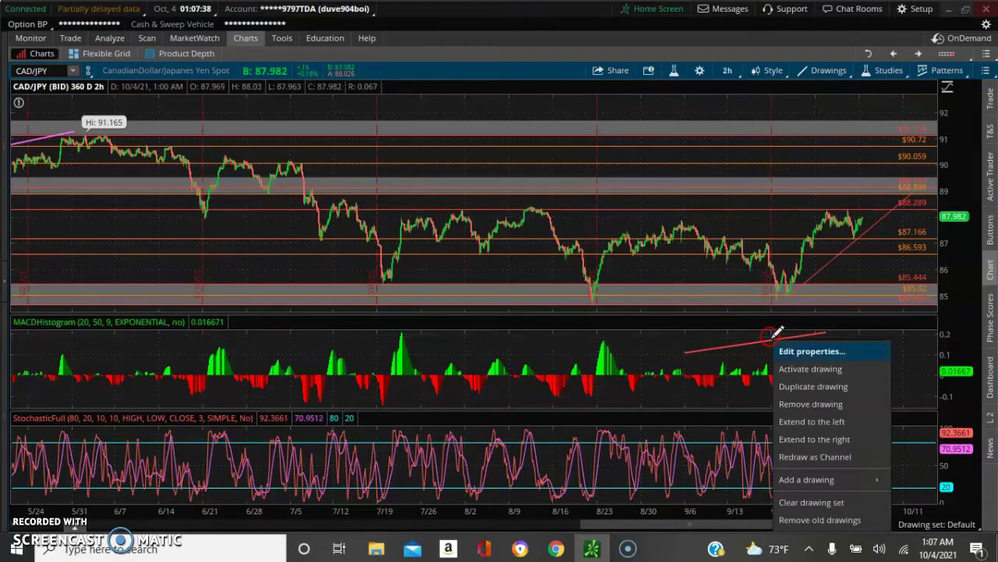
click(808, 403)
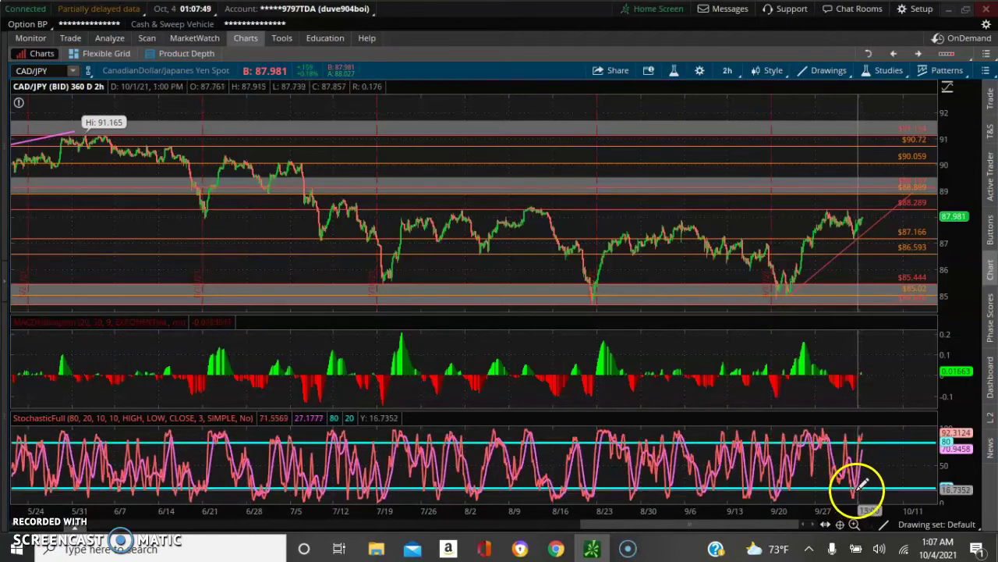
- Draw a rising MACD trendline from the 9/20 low to the latest low, then zoom into recent weeks
mouse_move(862, 230)
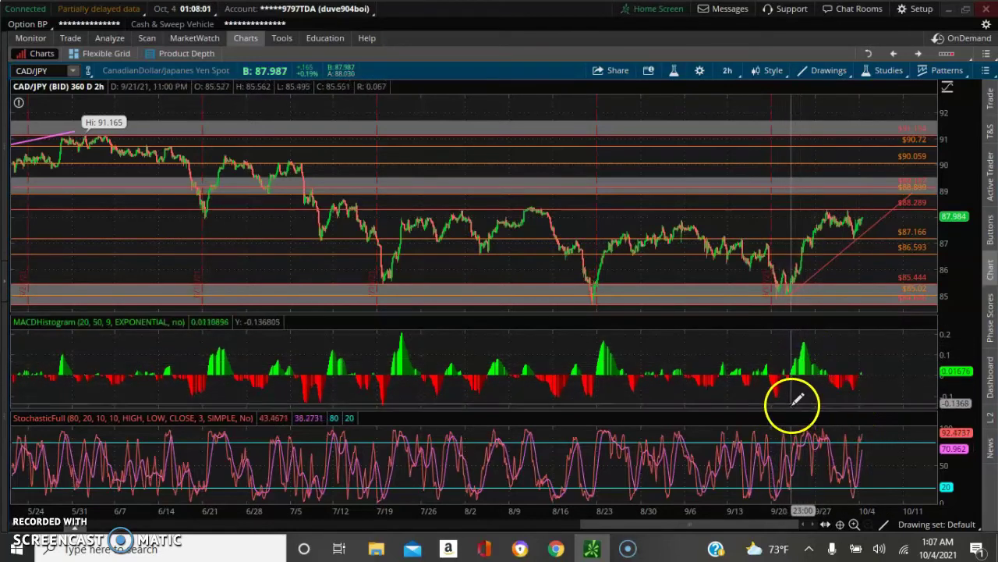
mouse_move(780, 394)
mouse_down()
mouse_move(856, 382)
mouse_move(869, 424)
mouse_up()
click(829, 407)
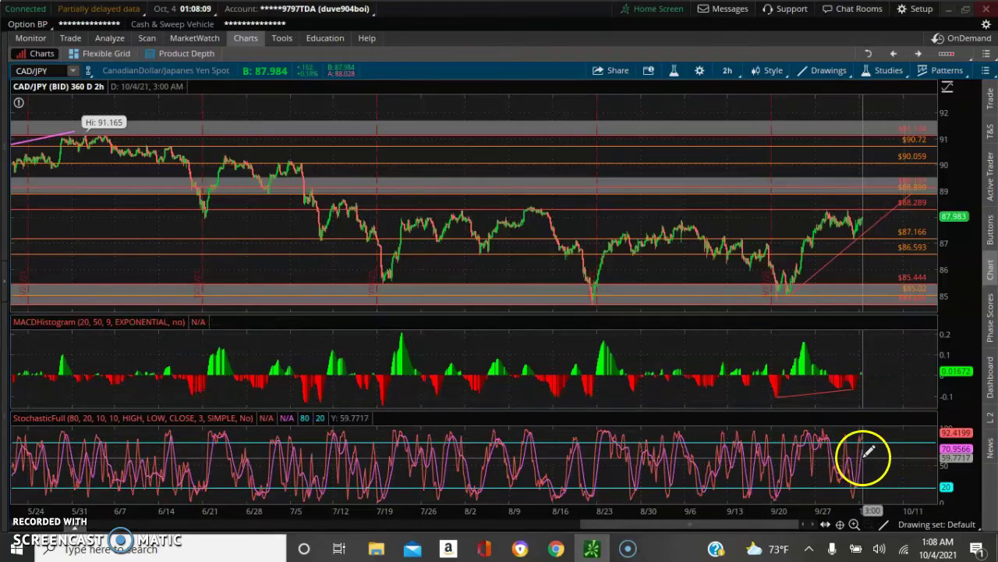
click(852, 386)
drag(753, 374, 936, 367)
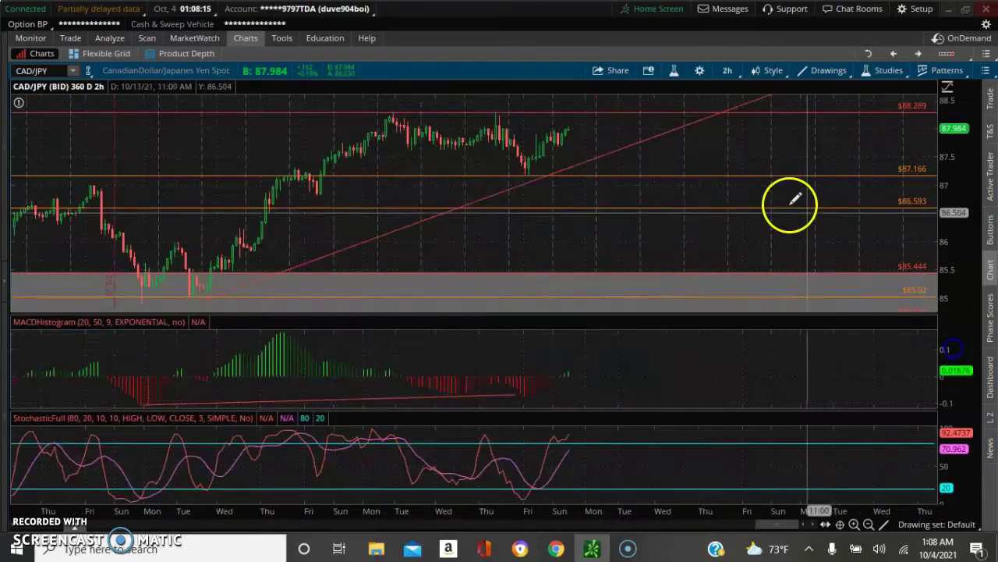
- Zoom the 2-hour chart out to span mid-August through early October
click(570, 372)
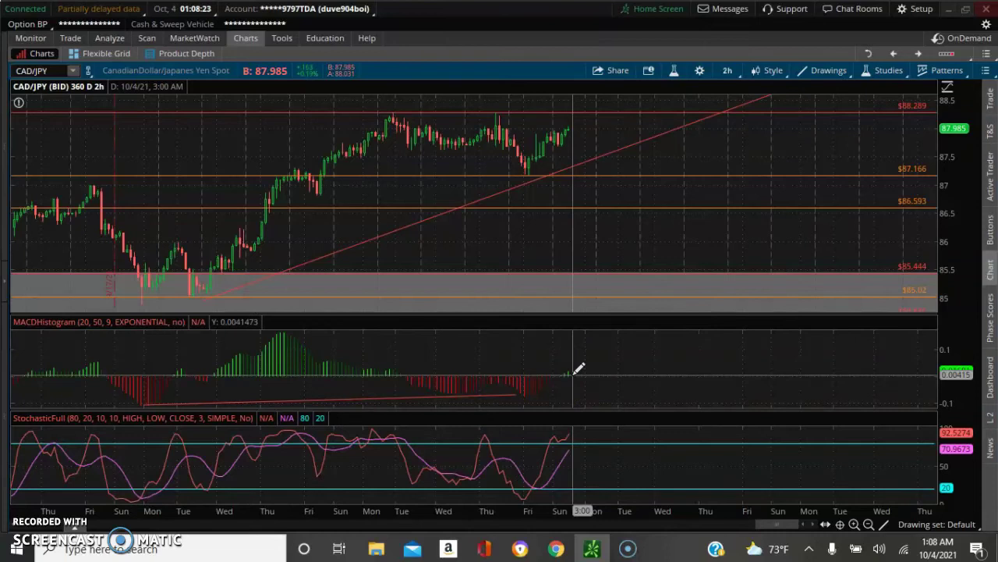
click(481, 258)
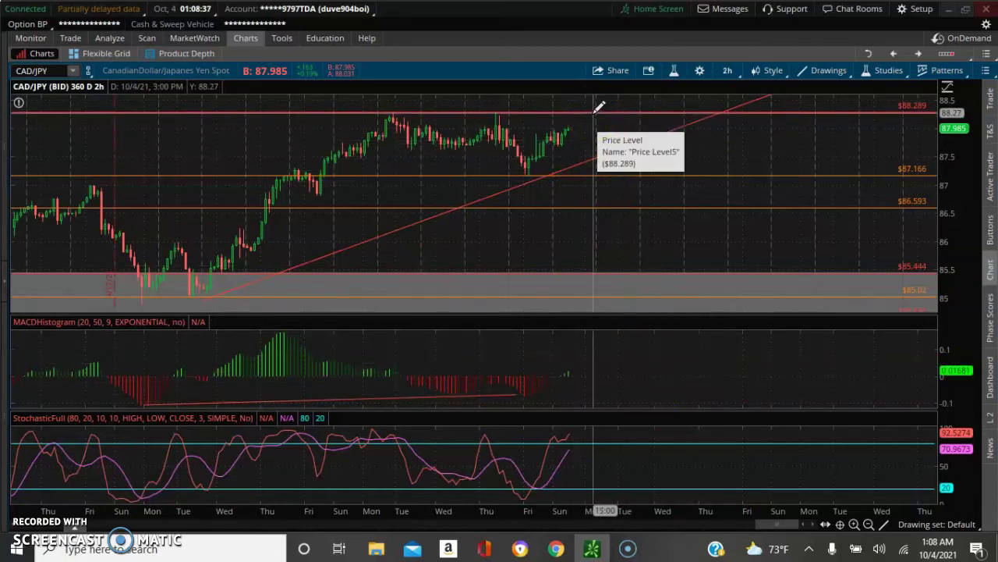
click(608, 184)
click(903, 551)
click(870, 525)
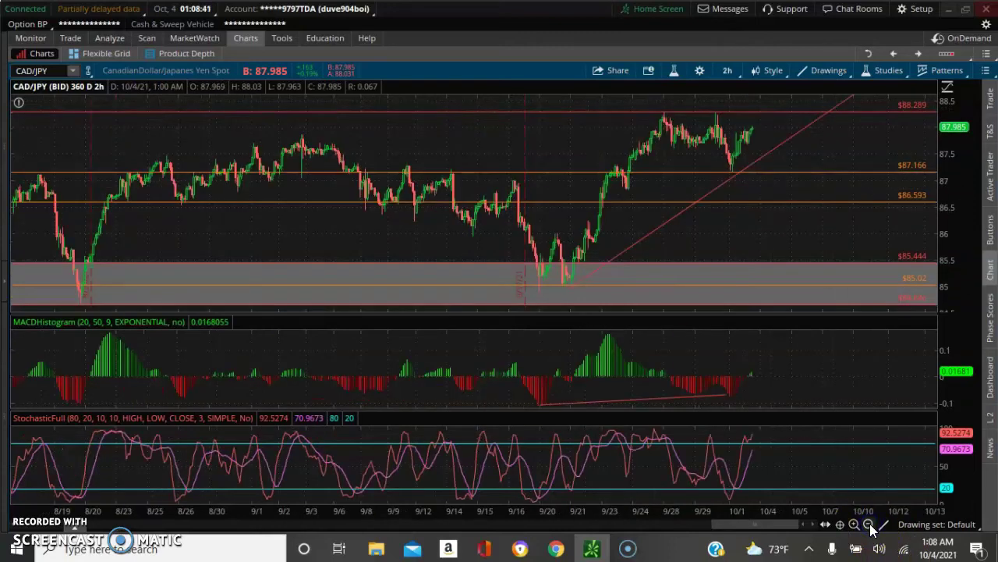